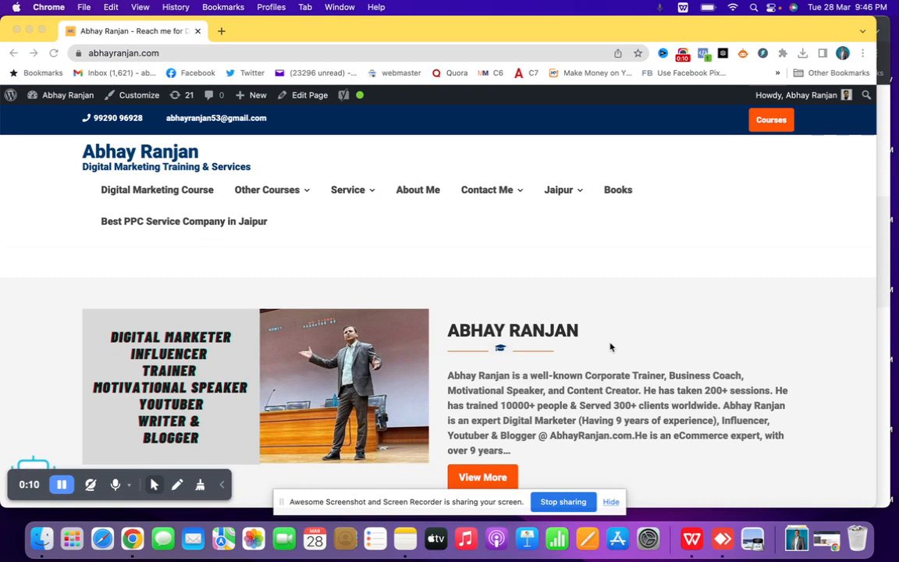
left_click(611, 503)
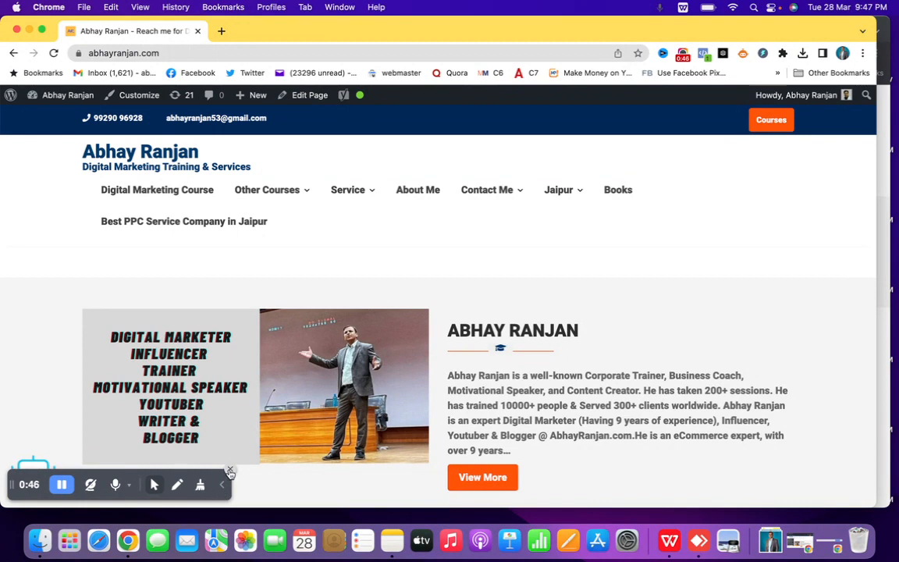
left_click(230, 471)
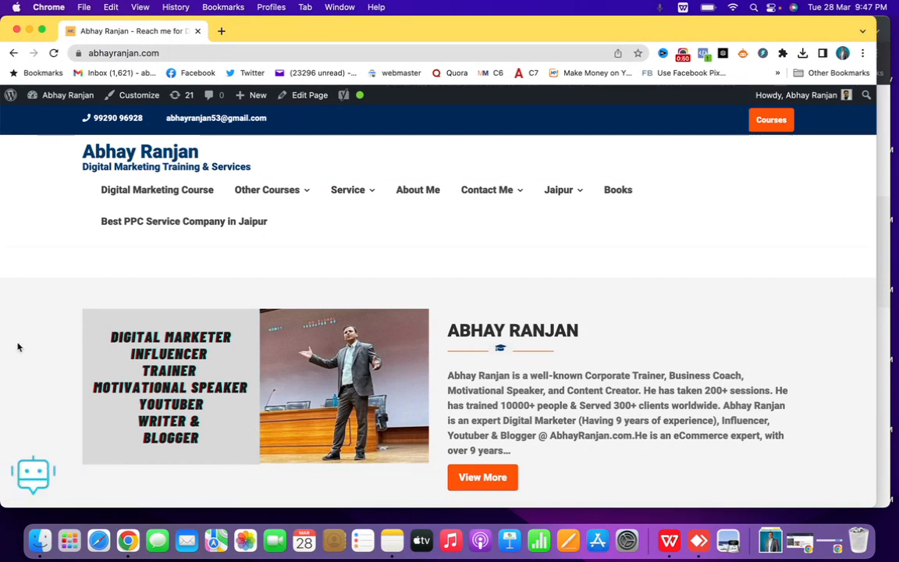
Open the website's chatbot and ask it who the site owner is
left_click(31, 479)
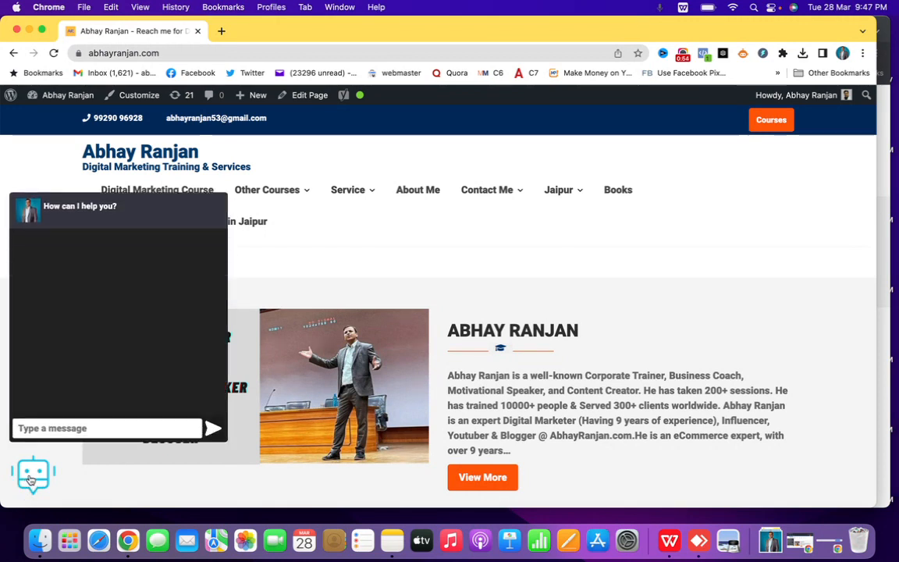
left_click(71, 429)
type("w")
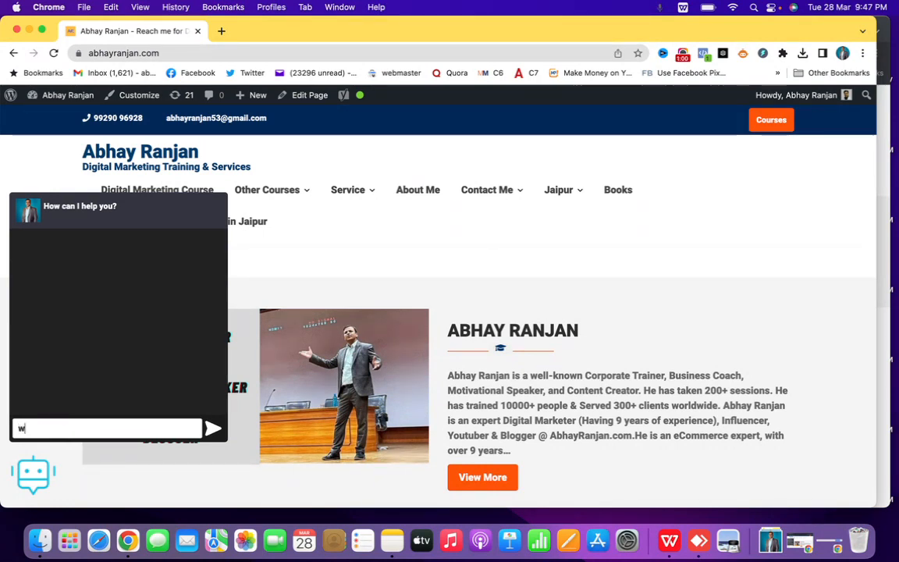
type("ho is ab")
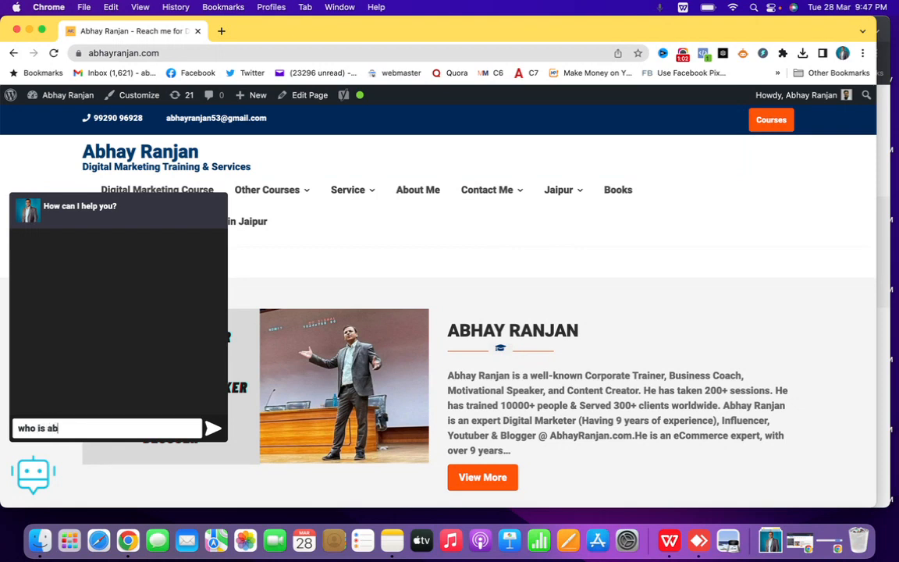
type("hay ranjan")
key("Return")
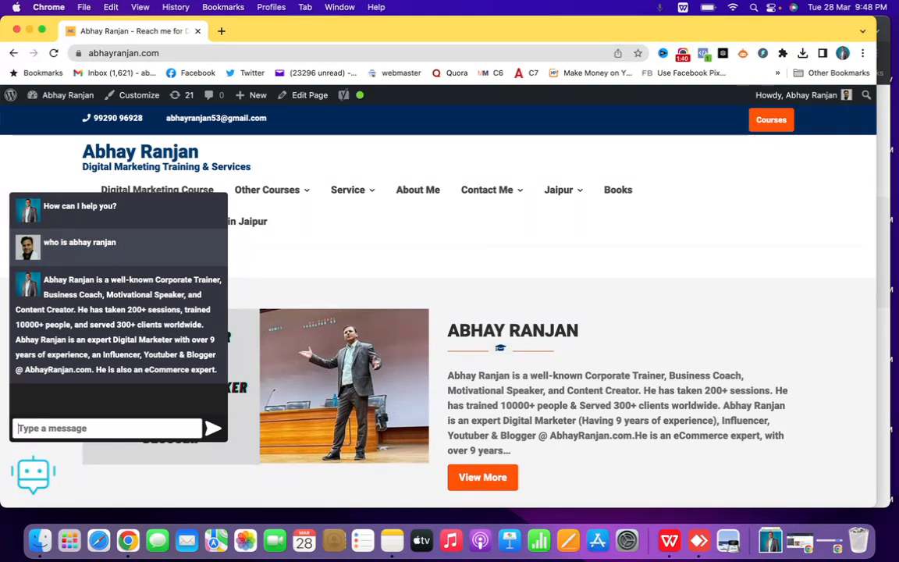
Ask the website's chatbot "what is personal branding"
type("who is")
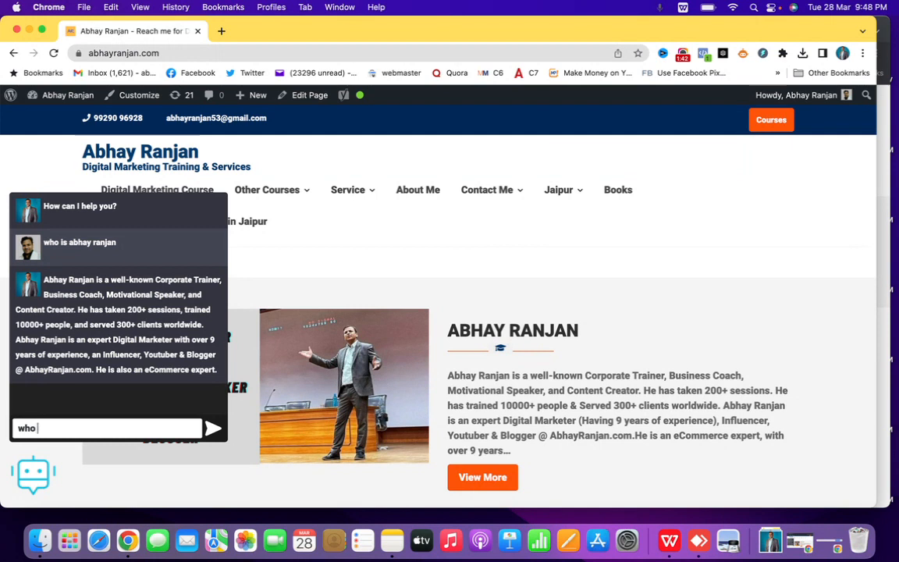
key("BackSpace")
key("BackSpace")
key("BackSpace")
key("BackSpace")
type("at is personal br")
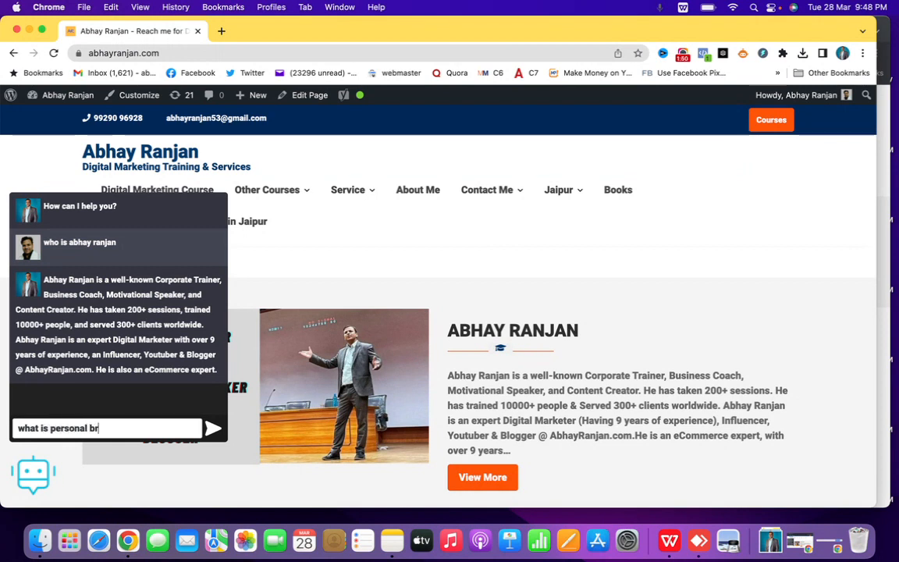
type("anding")
key("Return")
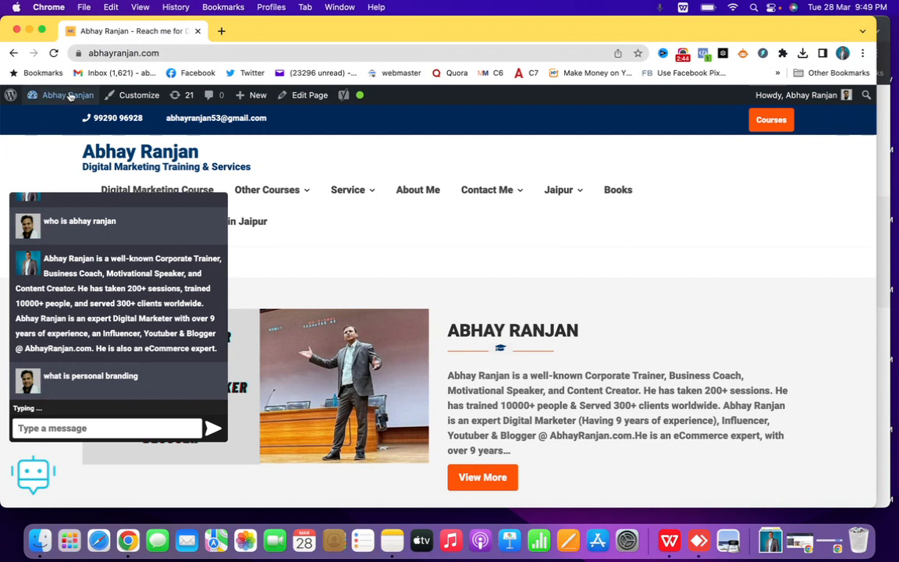
Go to the WordPress admin's Add Plugins page and search the plugin directory for "chatgpt"
mouse_move(62, 95)
left_click(56, 117)
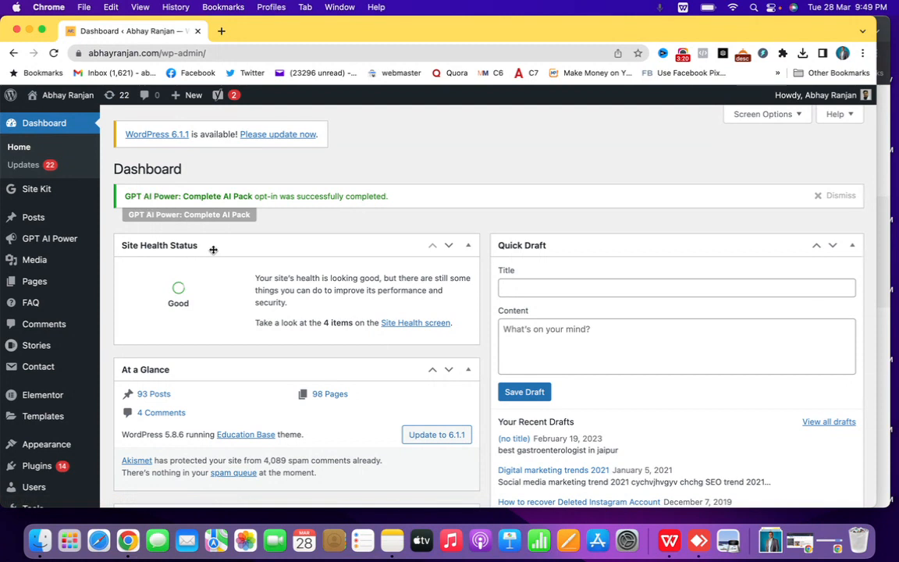
scroll(91, 362, "down", 4)
mouse_move(64, 341)
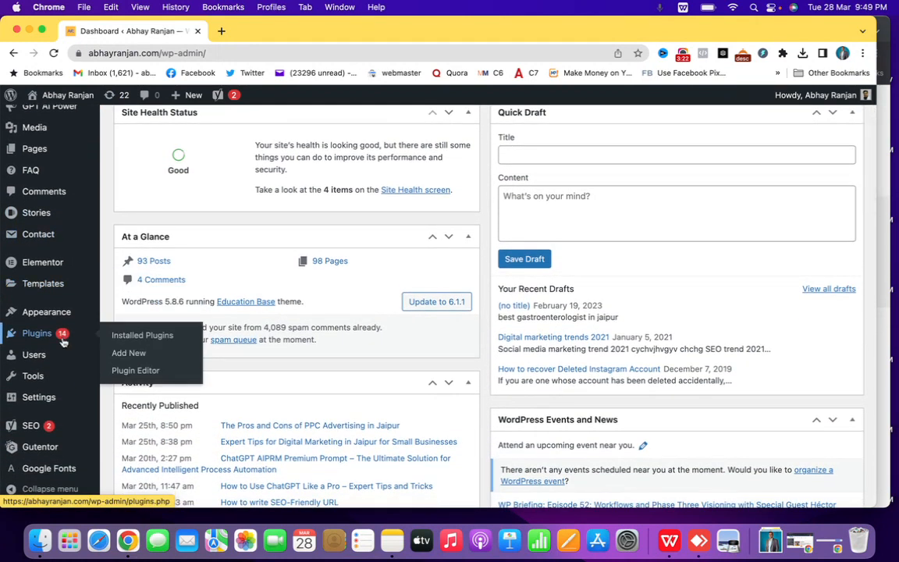
left_click(138, 357)
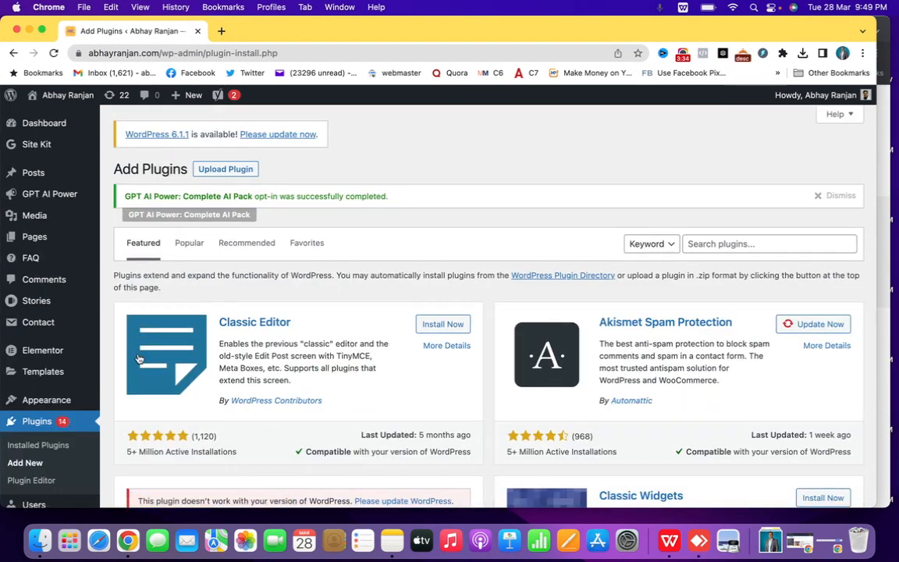
left_click(719, 244)
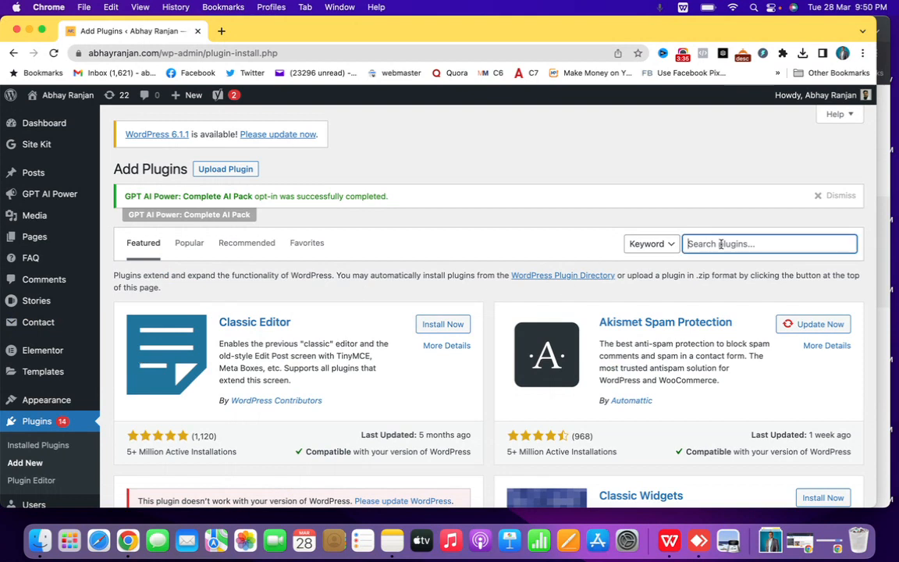
type("chatgpt")
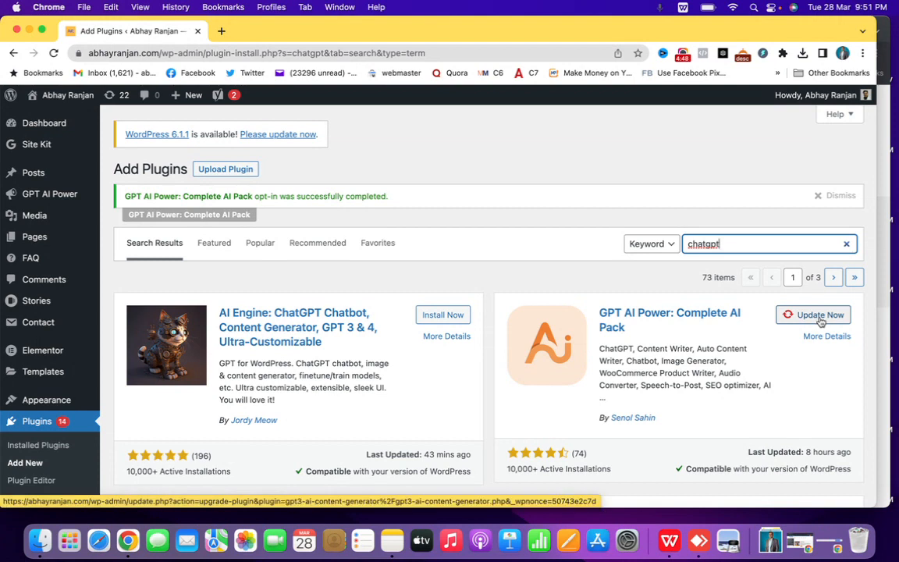
Open the GPT AI Power plugin's ChatGPT page at the shortcode bot's language, tone and profession settings
mouse_move(63, 191)
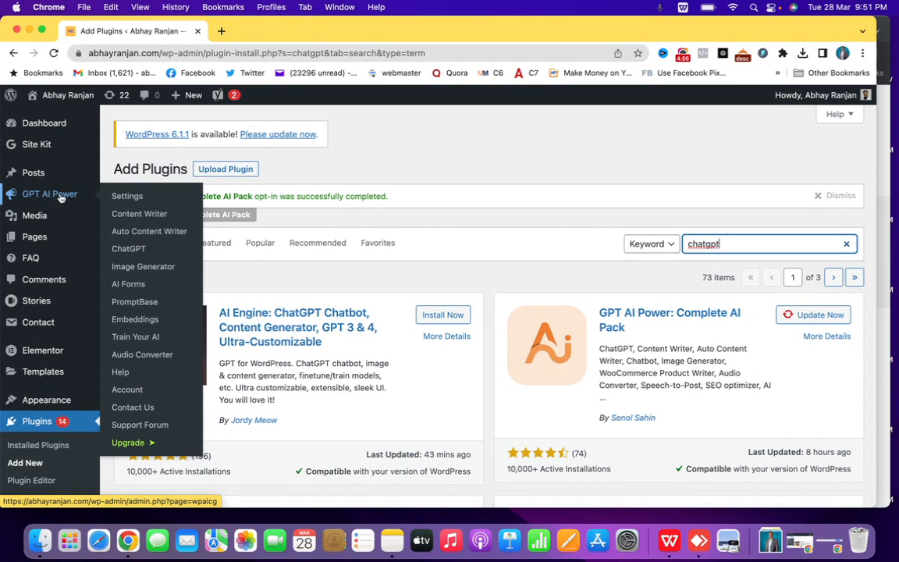
left_click(130, 251)
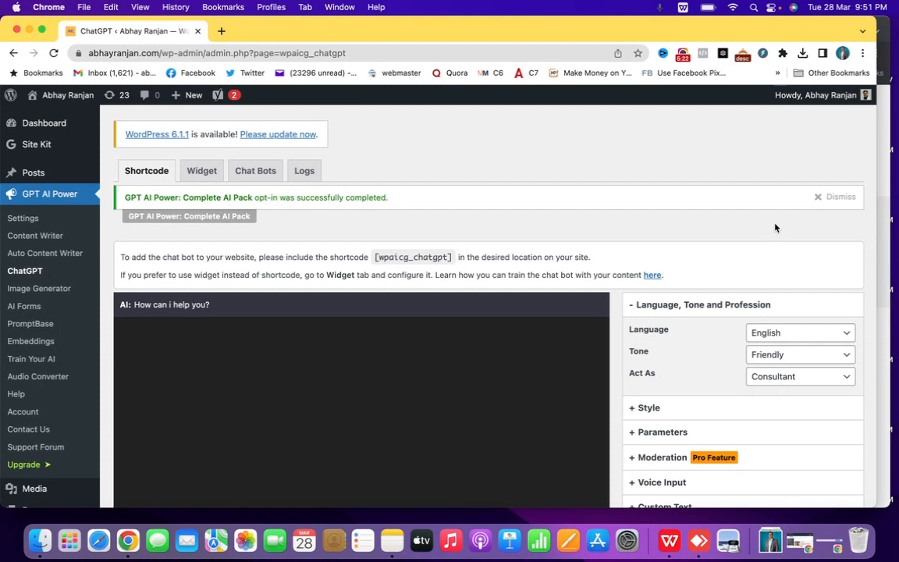
scroll(775, 211, "down", 1)
scroll(773, 209, "up", 1)
scroll(773, 210, "down", 1)
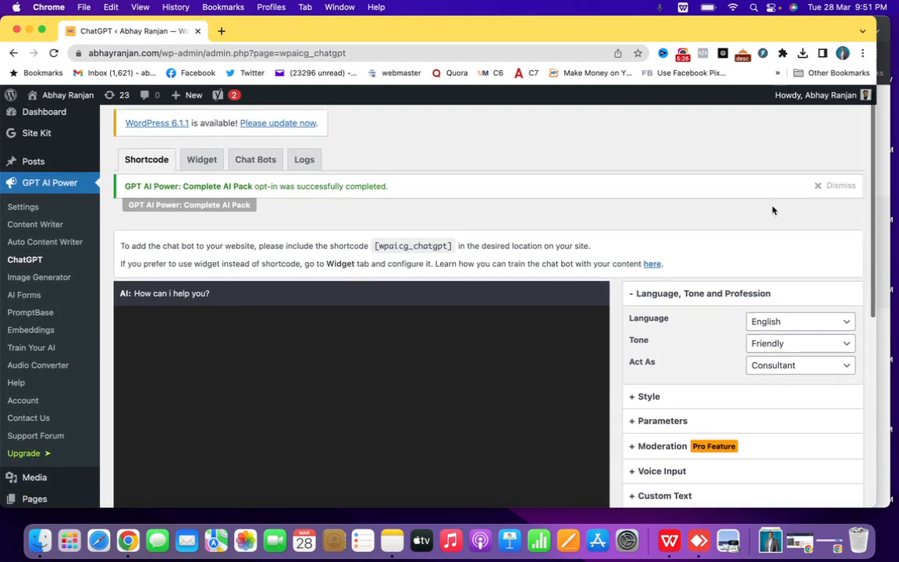
scroll(802, 225, "down", 2)
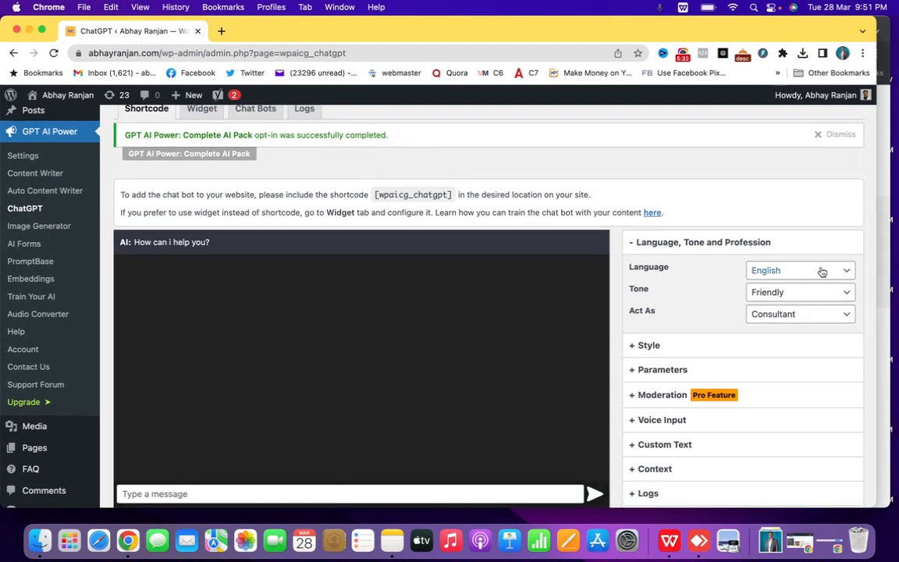
scroll(823, 274, "down", 1)
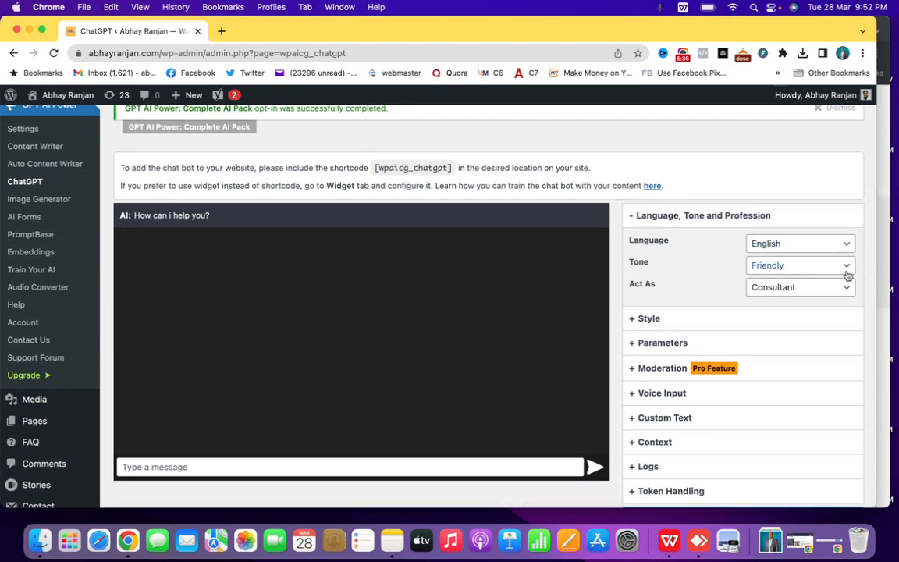
View the available Tone and Act As choices for the chatbot, keeping Friendly and Consultant selected
left_click(847, 275)
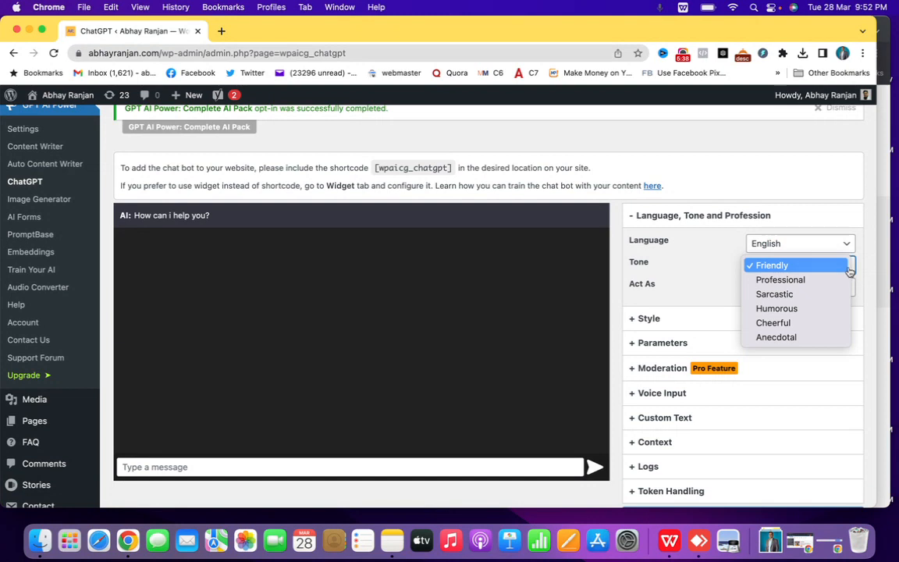
left_click(854, 273)
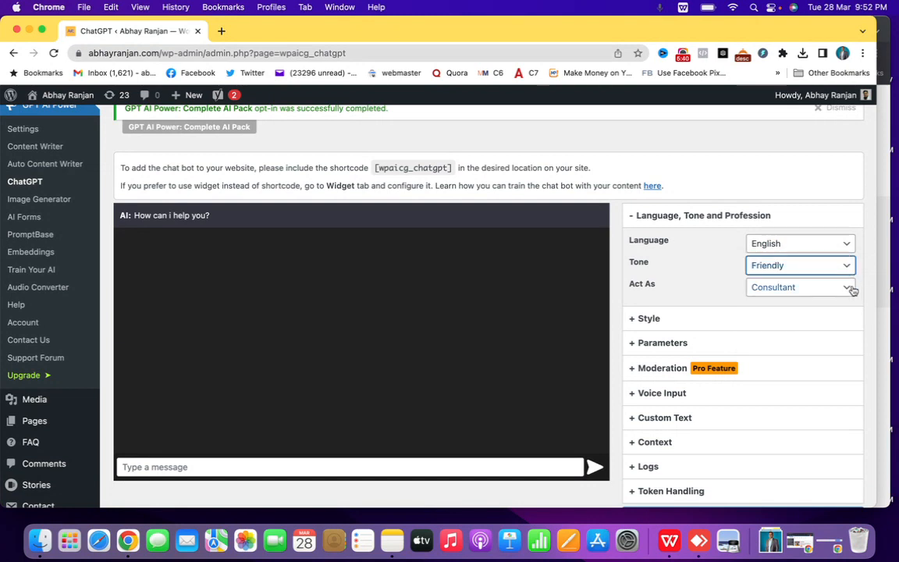
left_click(853, 289)
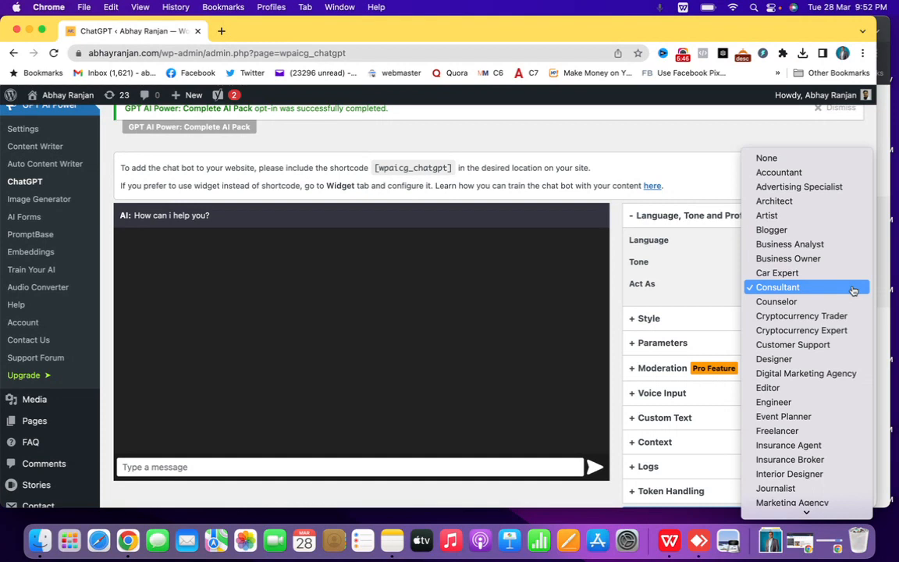
left_click(853, 289)
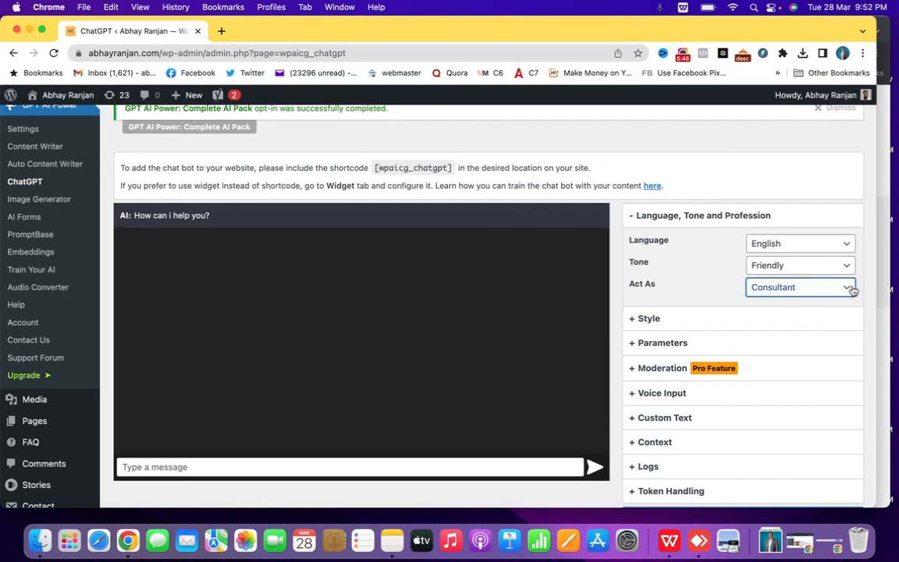
Expand the chatbot's Style settings, view the font color picker and enable Use Avatars
left_click(795, 318)
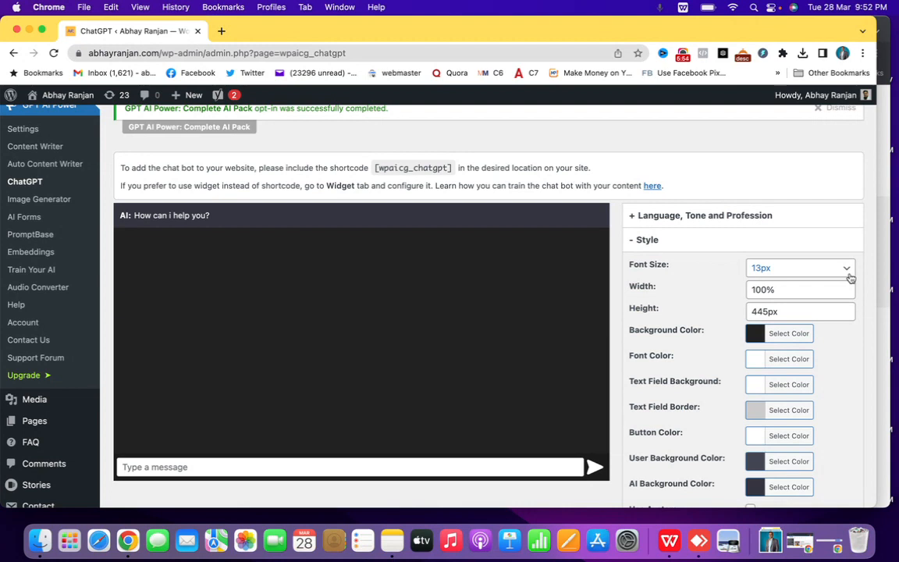
scroll(840, 348, "down", 1)
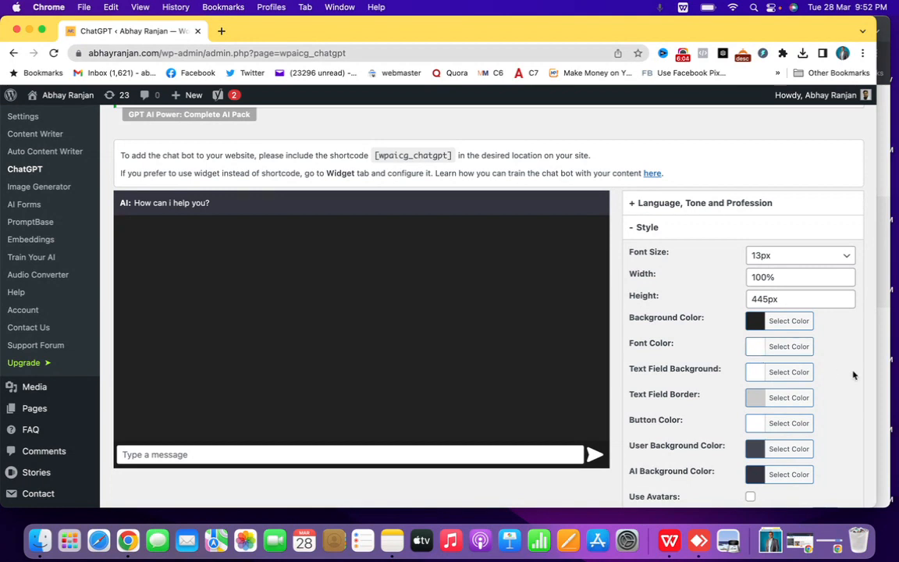
scroll(853, 375, "down", 2)
left_click(756, 302)
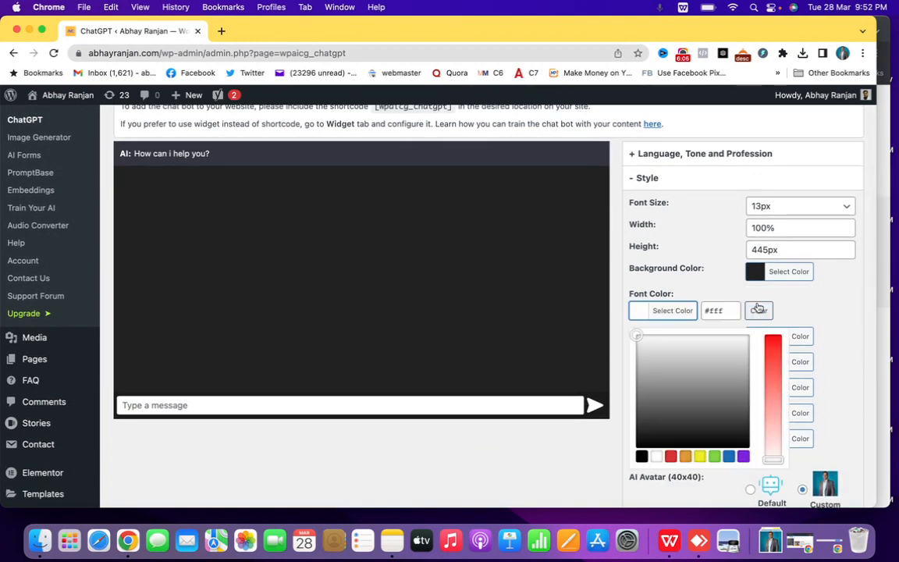
left_click(839, 296)
scroll(839, 296, "down", 5)
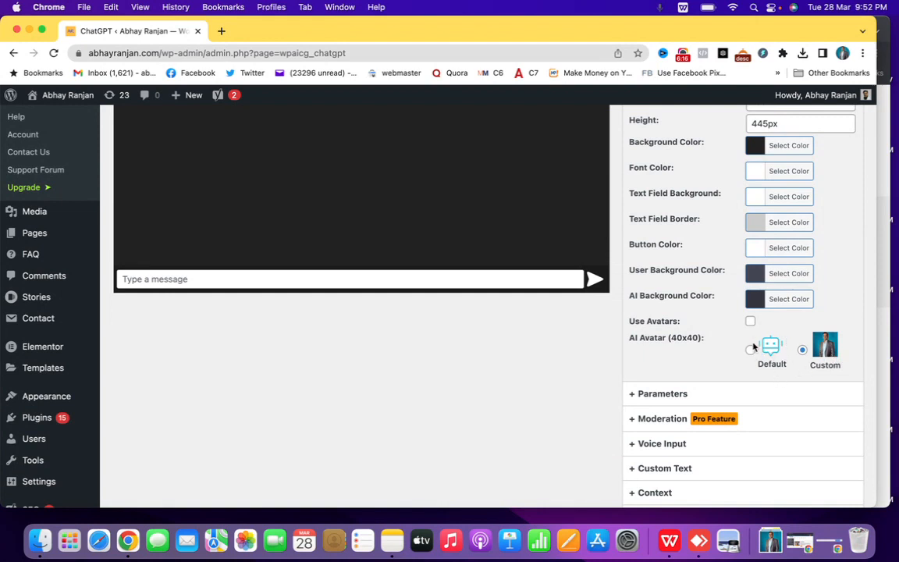
left_click(749, 321)
scroll(831, 360, "down", 2)
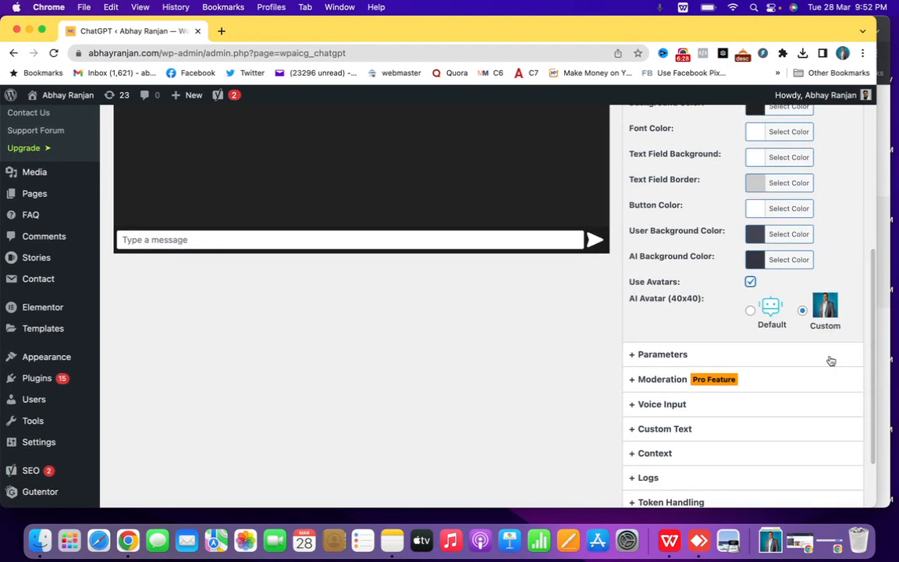
Expand the chatbot's Parameters settings and review the model, temperature, token and penalty fields
scroll(831, 362, "down", 3)
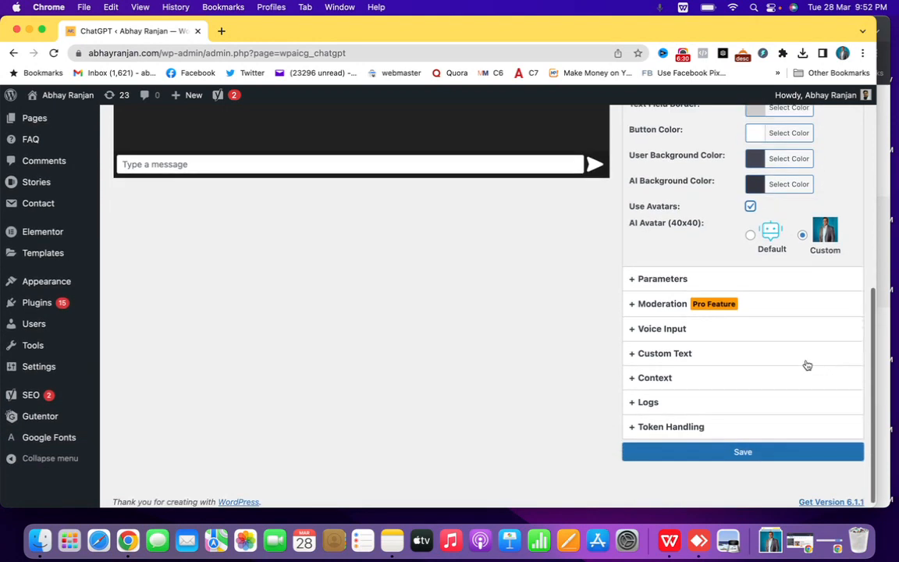
left_click(678, 279)
scroll(731, 284, "up", 3)
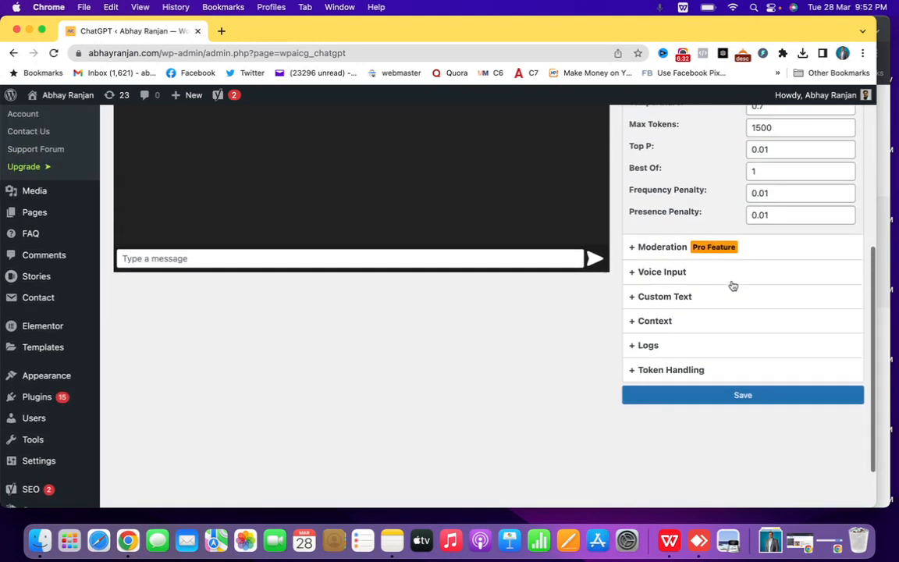
scroll(733, 285, "up", 4)
scroll(733, 286, "down", 2)
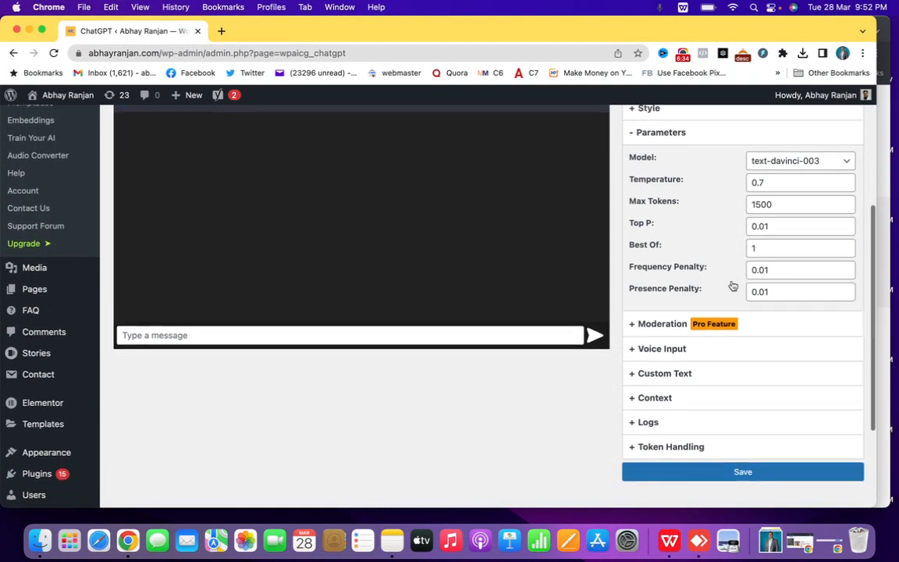
scroll(733, 285, "down", 3)
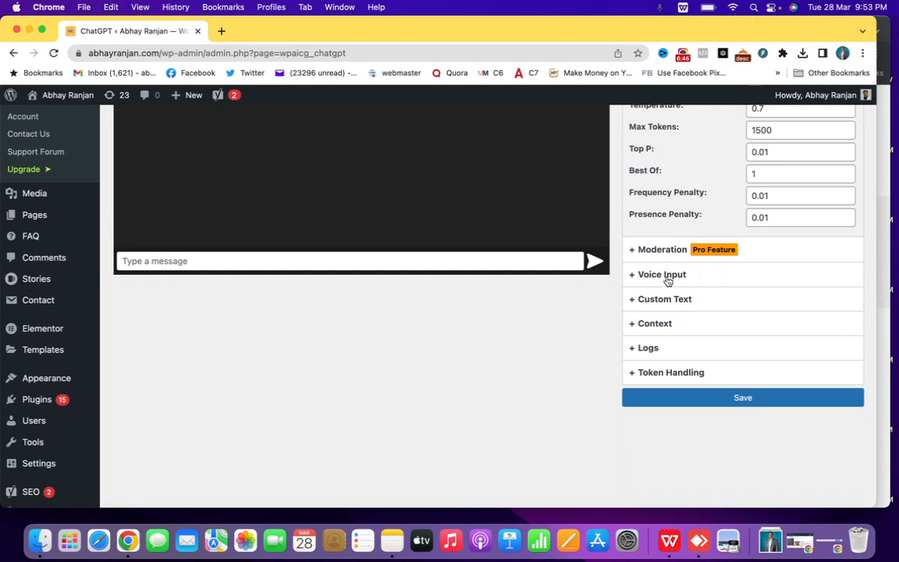
Review the chatbot's Voice Input settings and expand the Custom Text settings
left_click(668, 279)
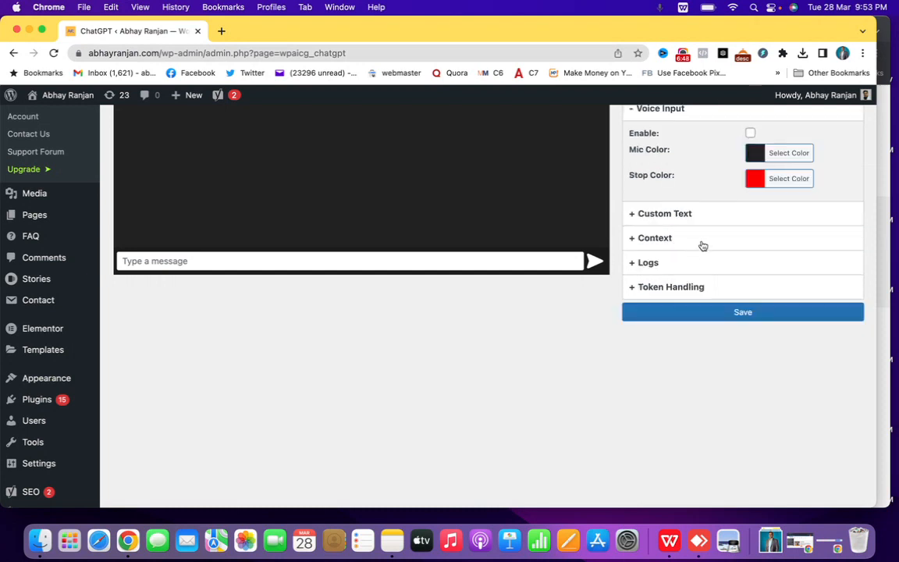
scroll(703, 245, "up", 2)
scroll(704, 244, "up", 1)
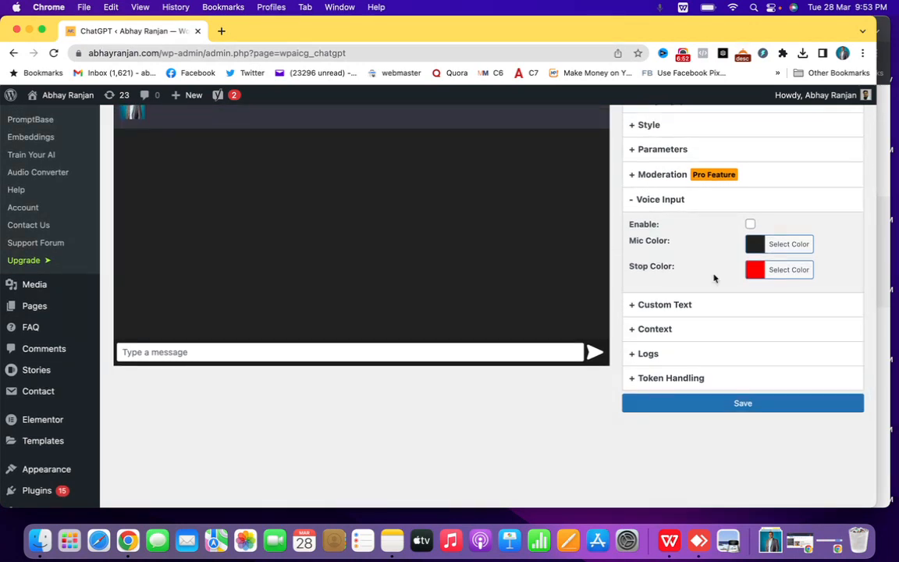
left_click(662, 310)
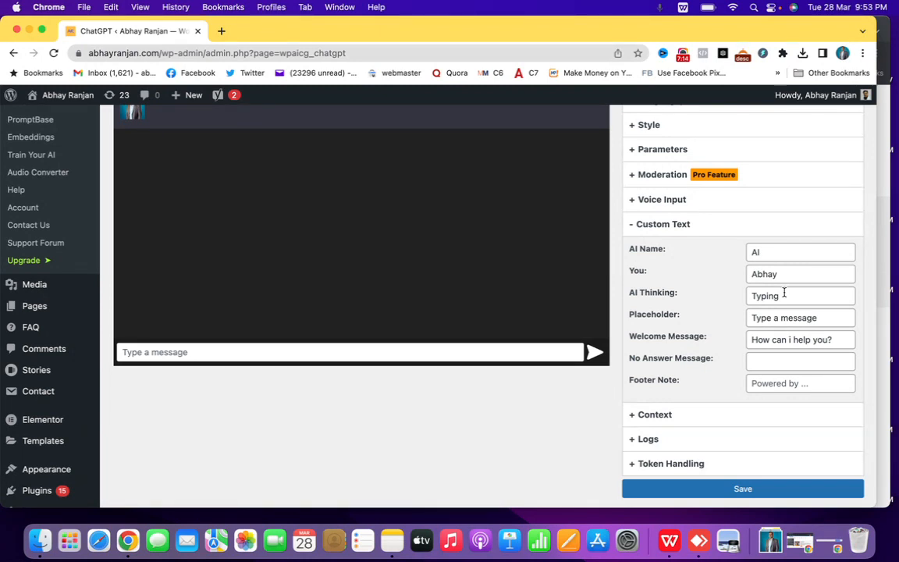
Review the chatbot's Custom Text fields and compare the Welcome Message with the greeting in the chat preview
scroll(784, 293, "down", 1)
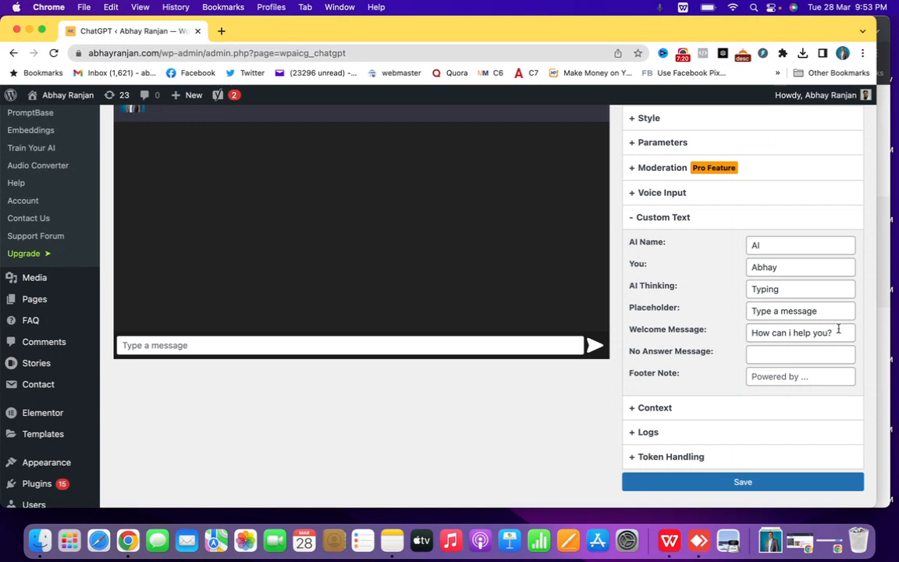
scroll(447, 245, "up", 3)
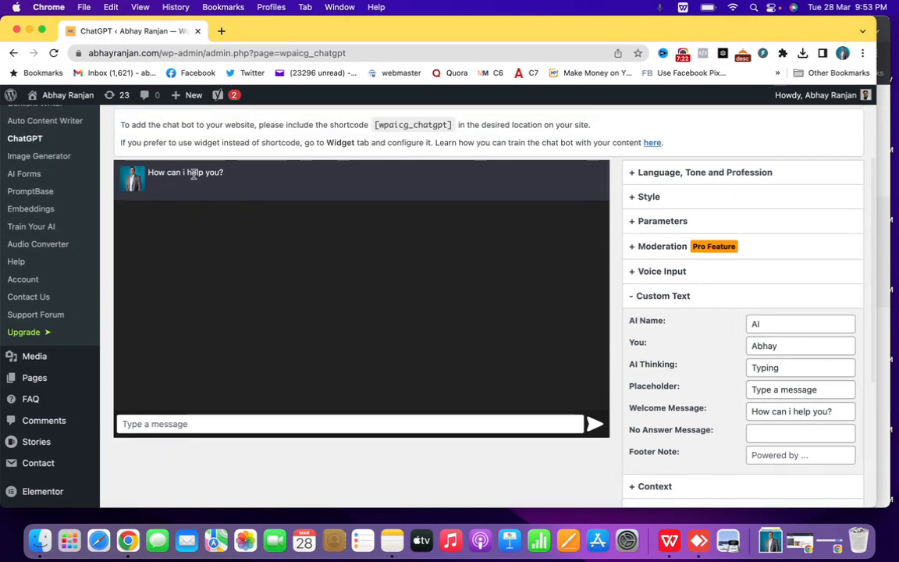
scroll(803, 337, "down", 2)
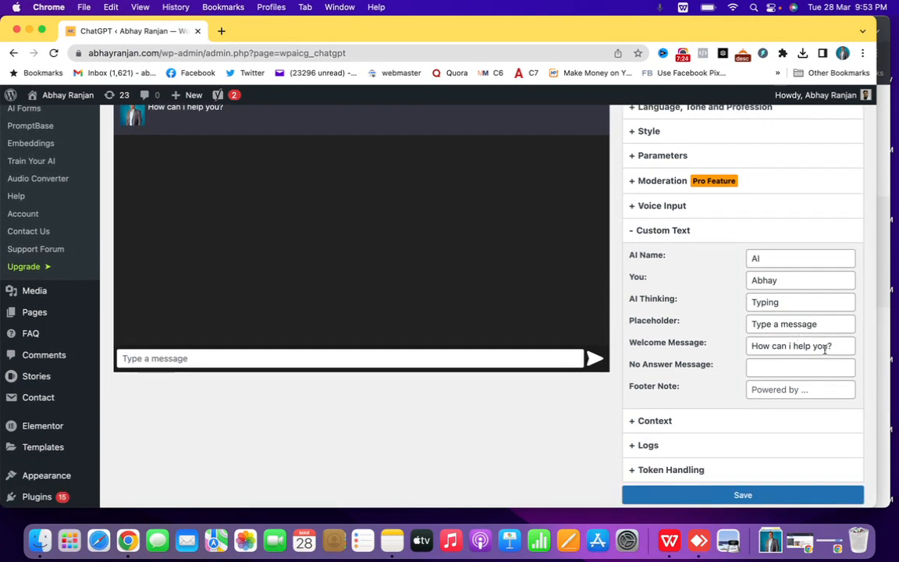
scroll(825, 350, "down", 3)
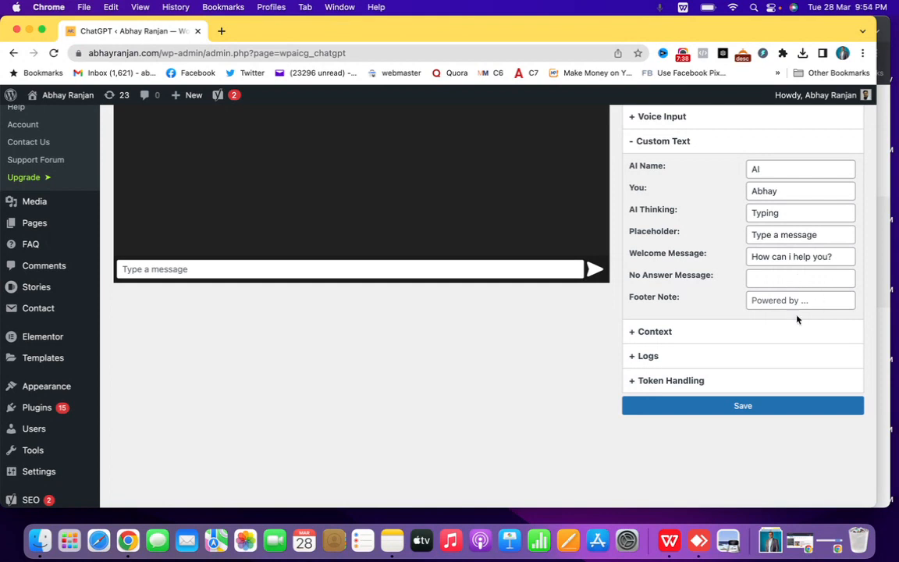
Expand the chatbot's Context settings to review the conversation memory and content awareness options, and view the Logs settings
left_click(741, 332)
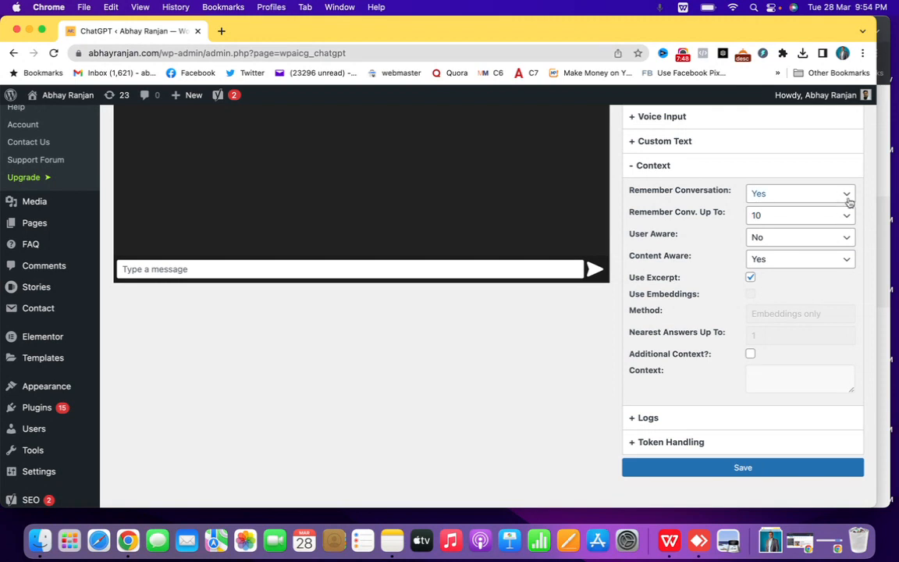
scroll(856, 297, "down", 1)
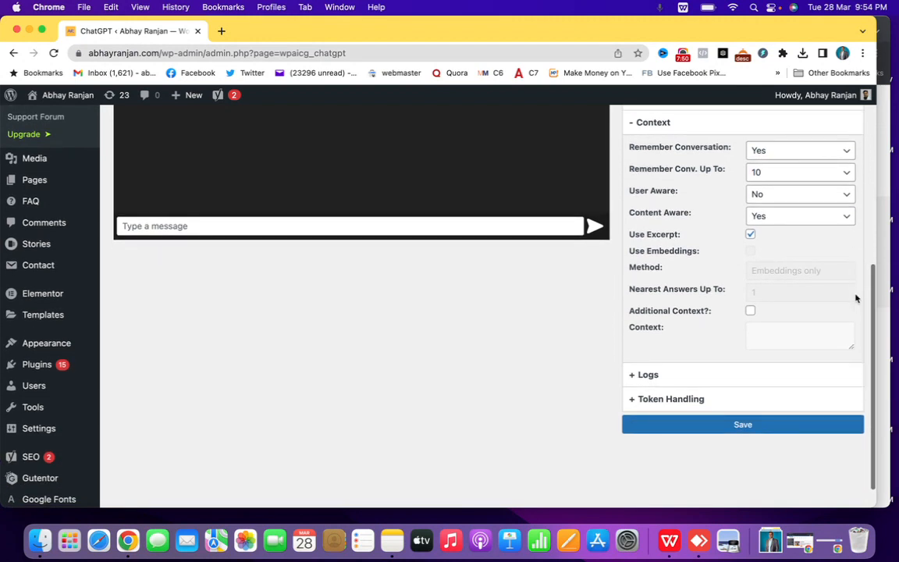
left_click(648, 374)
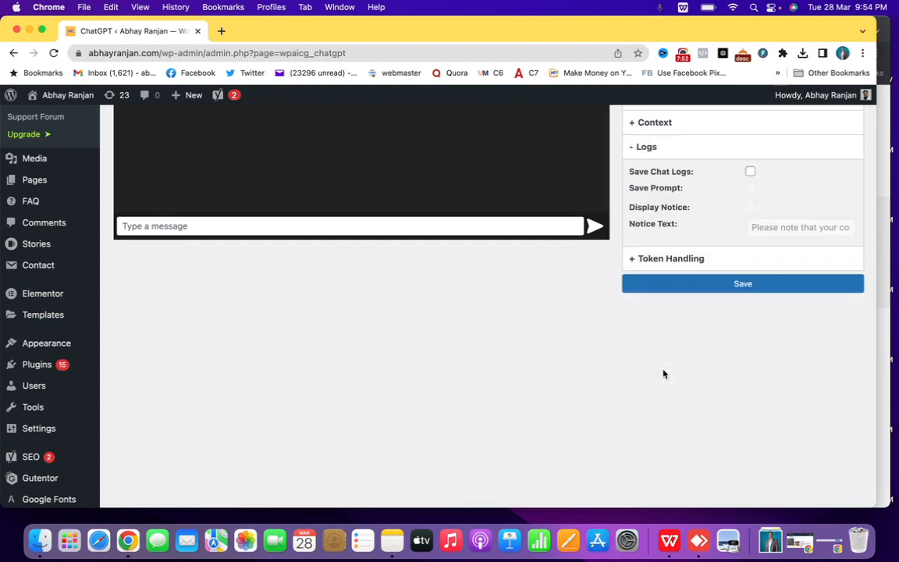
Expand the chatbot's Token Handling settings and review the user token limits, notice and reset options
left_click(702, 265)
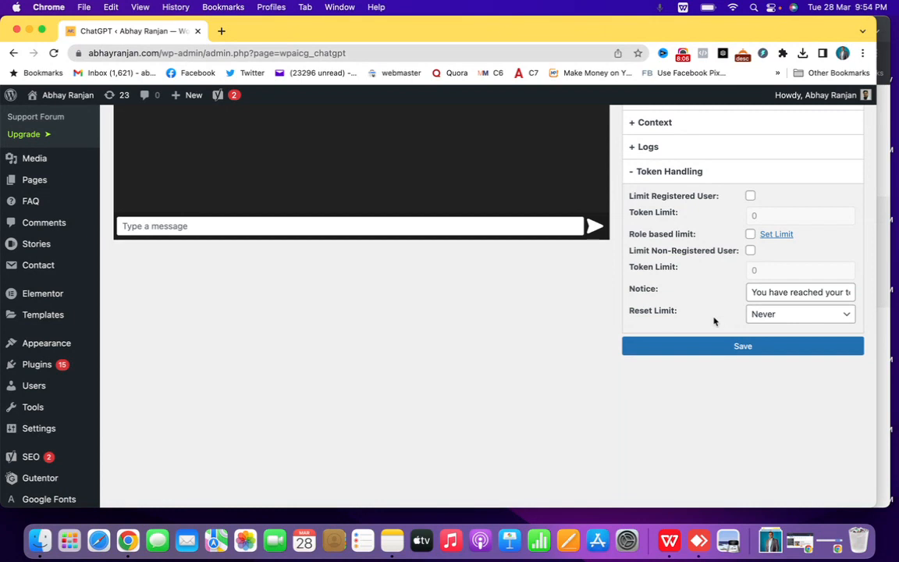
scroll(704, 297, "up", 10)
scroll(711, 250, "down", 10)
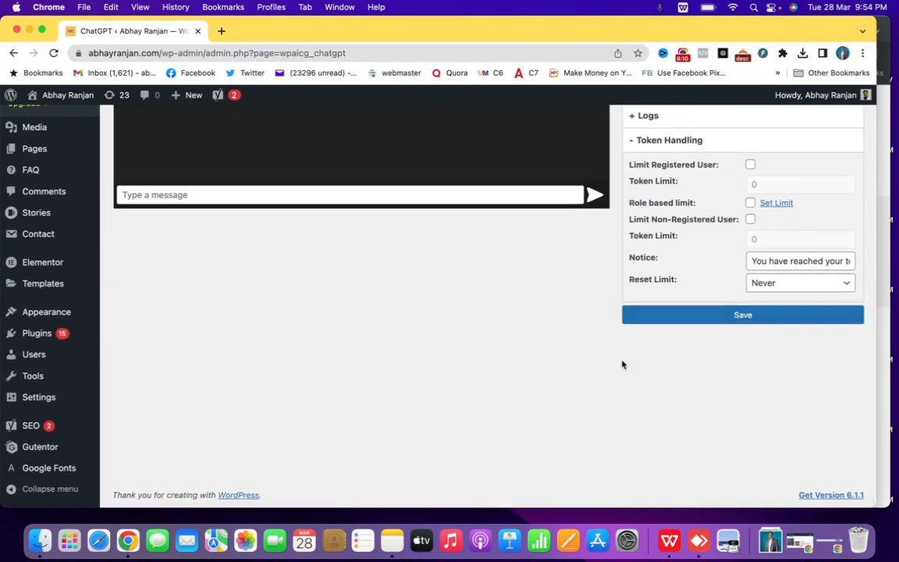
Review the [wpaicg_chatgpt] shortcode instructions and open the chatbot's Widget configuration to check the Enable Widget setting
scroll(610, 373, "up", 5)
scroll(372, 271, "up", 4)
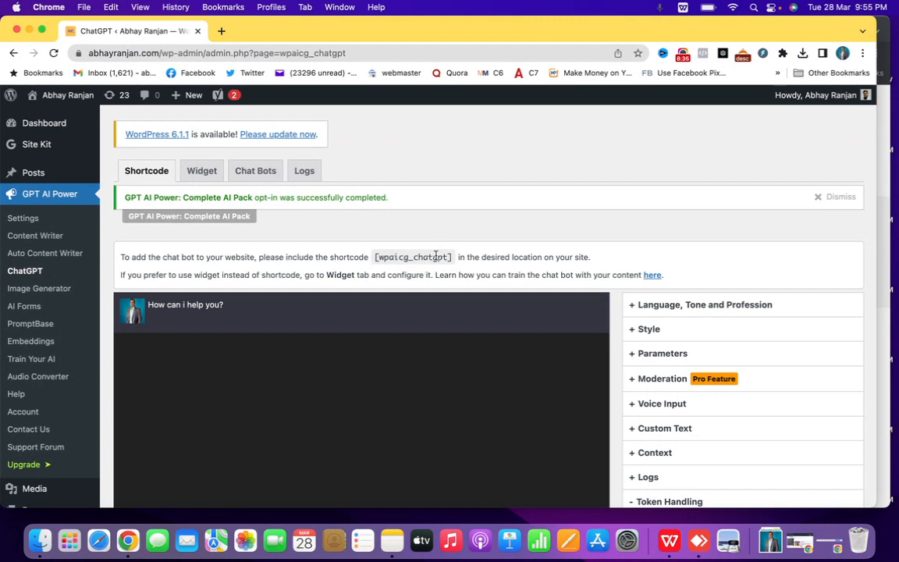
left_click(213, 176)
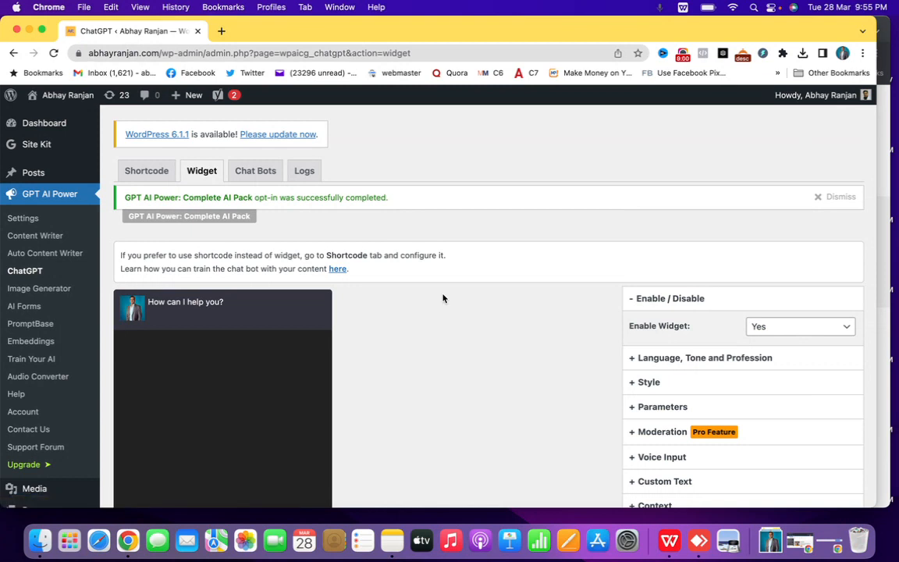
scroll(443, 298, "down", 2)
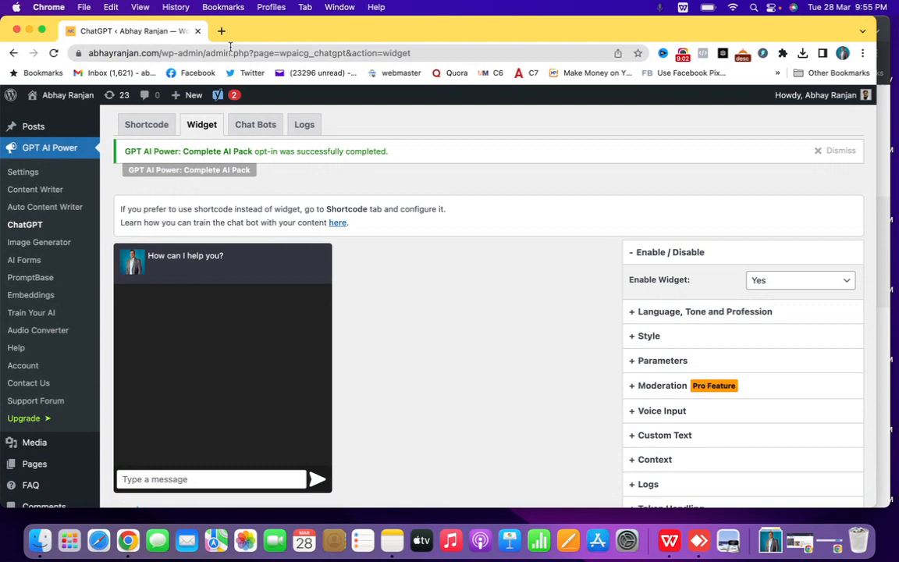
Visit the live website's home page and open the chatbot widget there
mouse_move(54, 95)
left_click(44, 117)
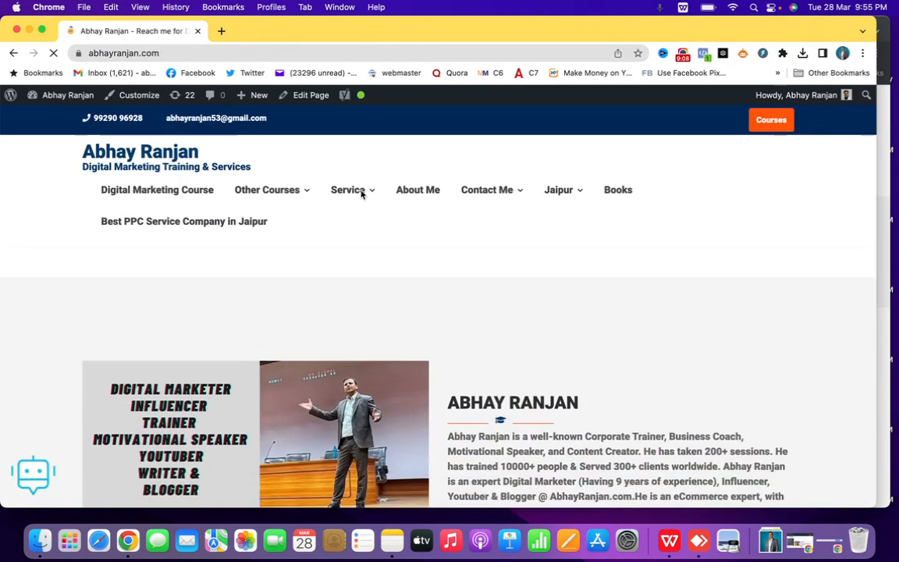
left_click(57, 465)
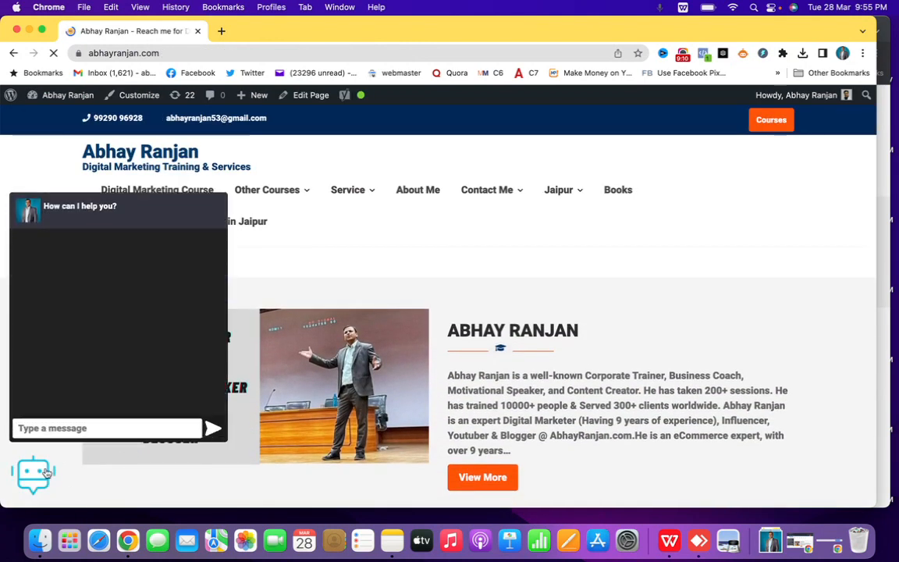